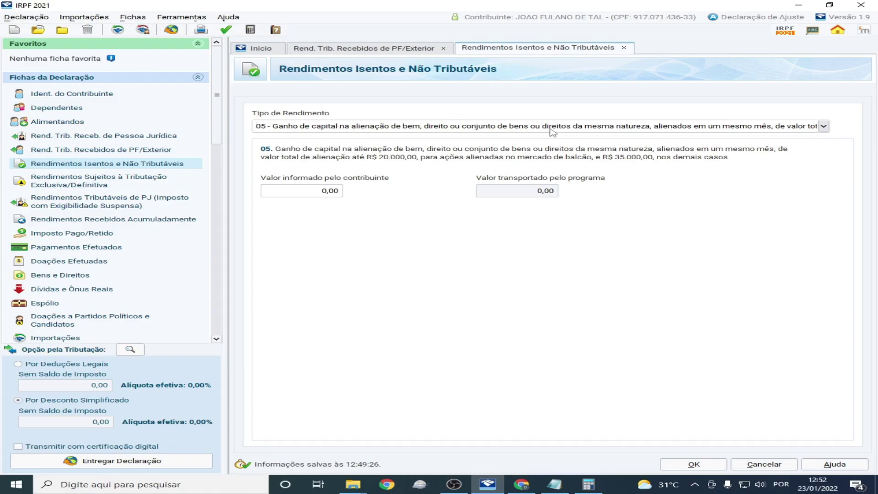
Select exempt income type 01 (Bolsas de estudo), choose Dependente with the child as beneficiary, and go through its payer CNPJ, payer name and value fields.
click(822, 128)
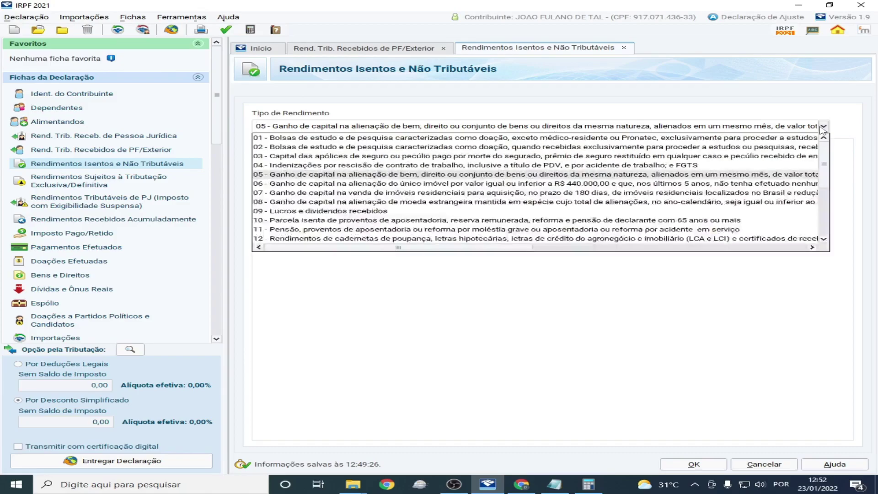
click(448, 138)
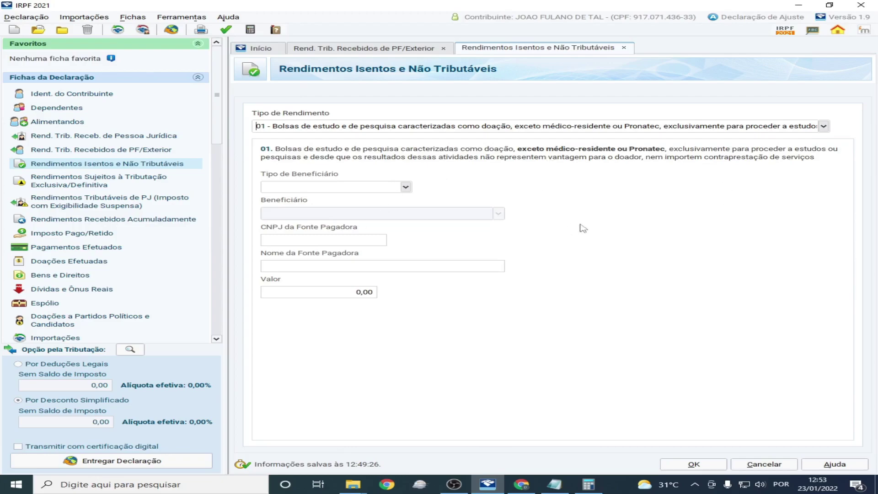
click(406, 188)
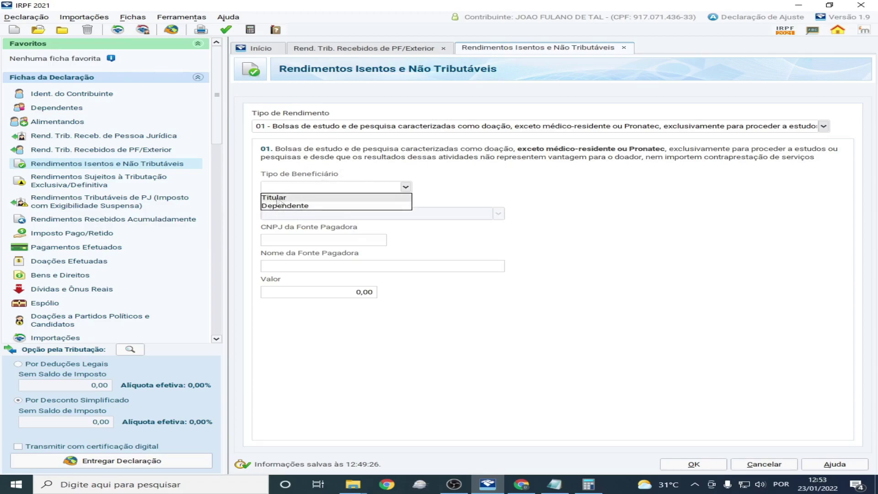
click(323, 207)
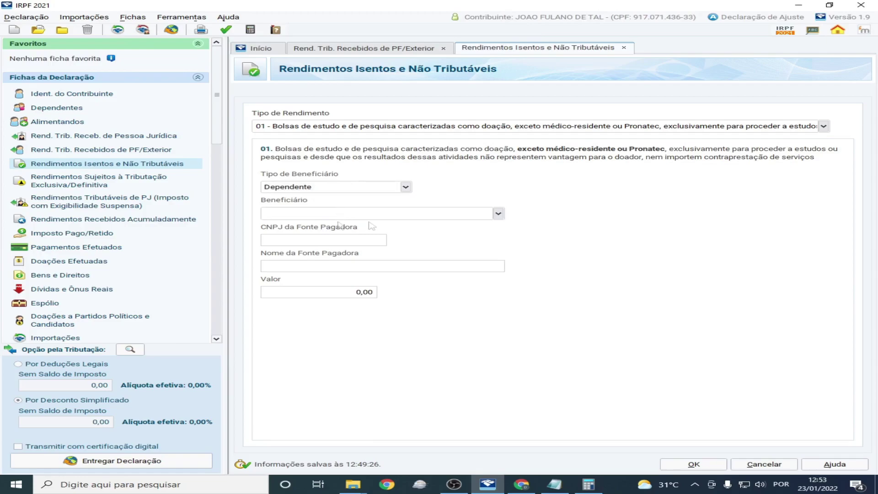
click(498, 213)
click(353, 236)
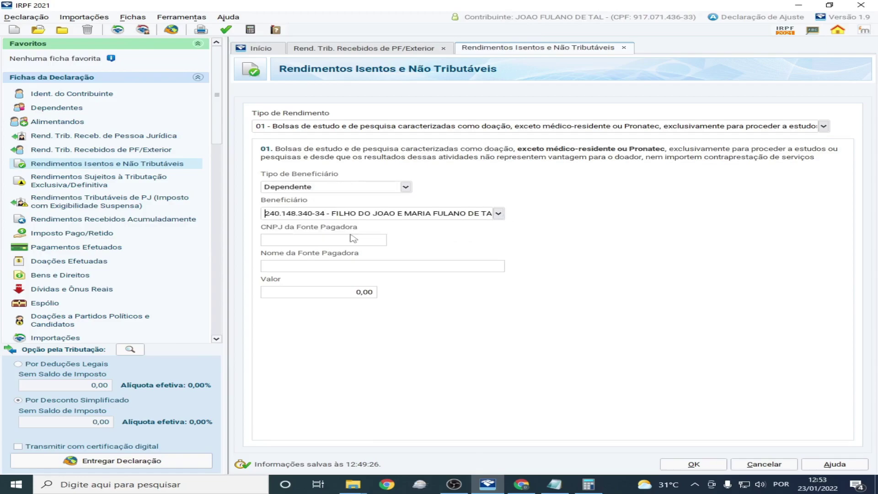
click(286, 241)
click(301, 269)
click(300, 292)
Select income type 02 (Bolsas de estudo, médico-residente and Pronatec), choose Titular, and go through its payer CNPJ, payer name and value fields.
click(824, 126)
click(294, 147)
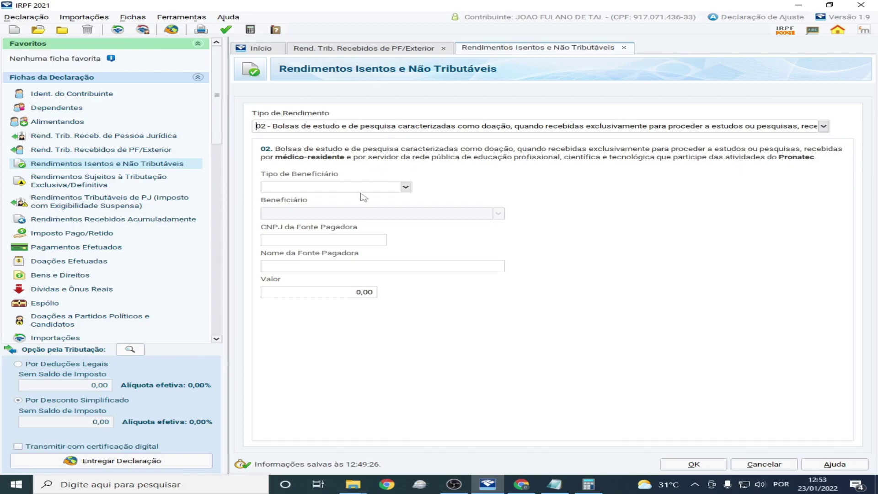
click(377, 188)
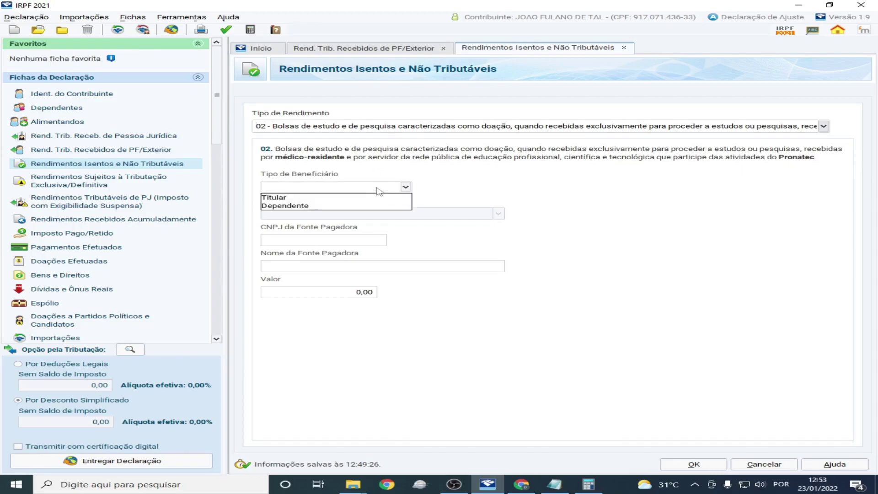
click(295, 197)
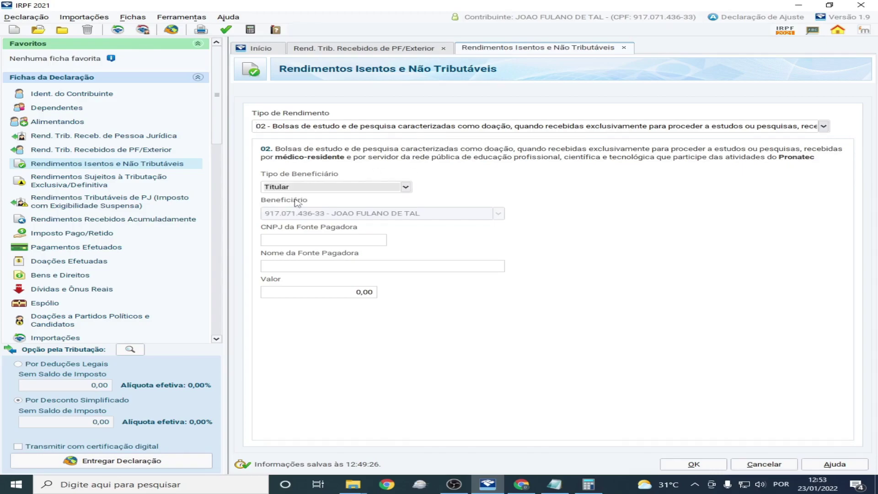
click(298, 244)
click(302, 267)
click(290, 291)
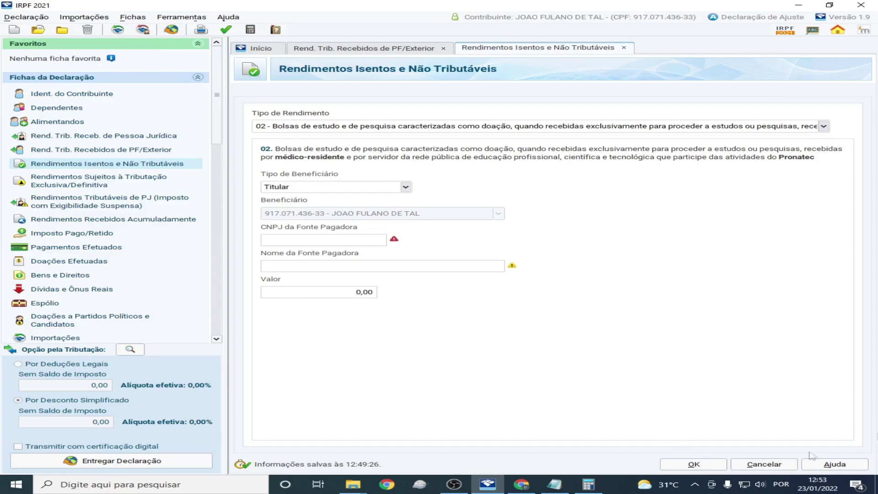
Show the forms for income types 03 (Capital das apólices de seguro) and 04 (Indenizações por rescisão de contrato de trabalho).
click(823, 126)
click(411, 159)
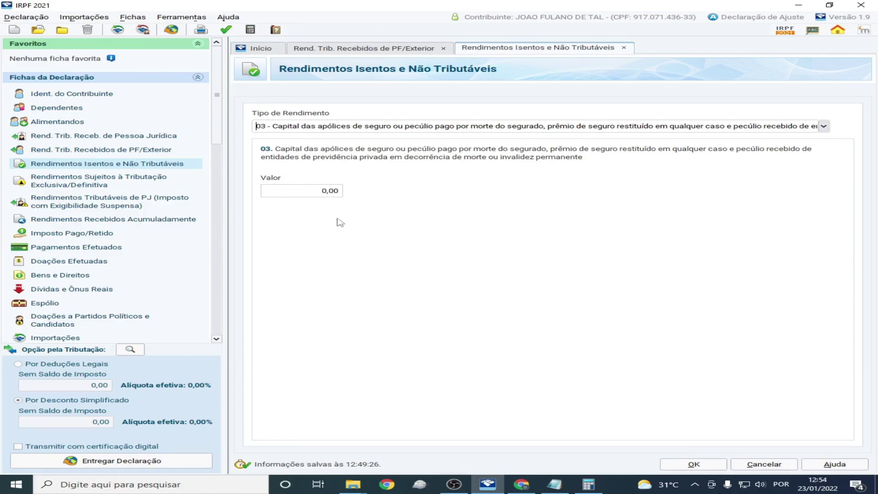
click(823, 126)
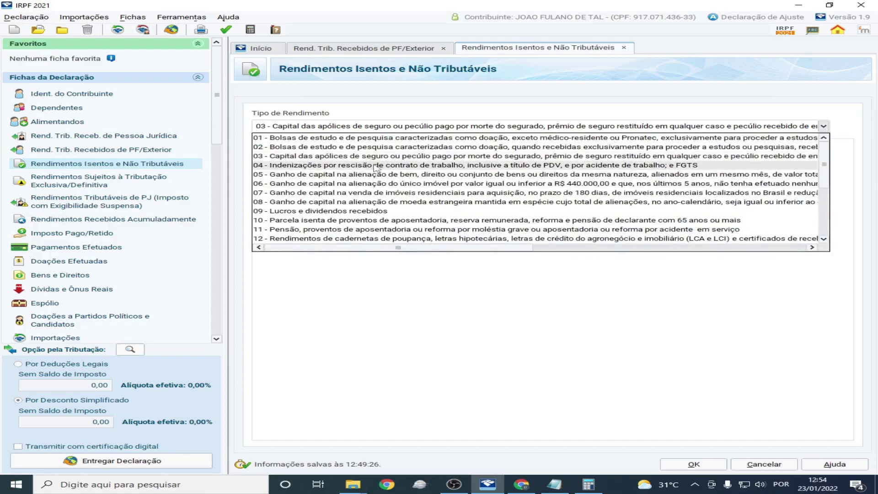
click(374, 169)
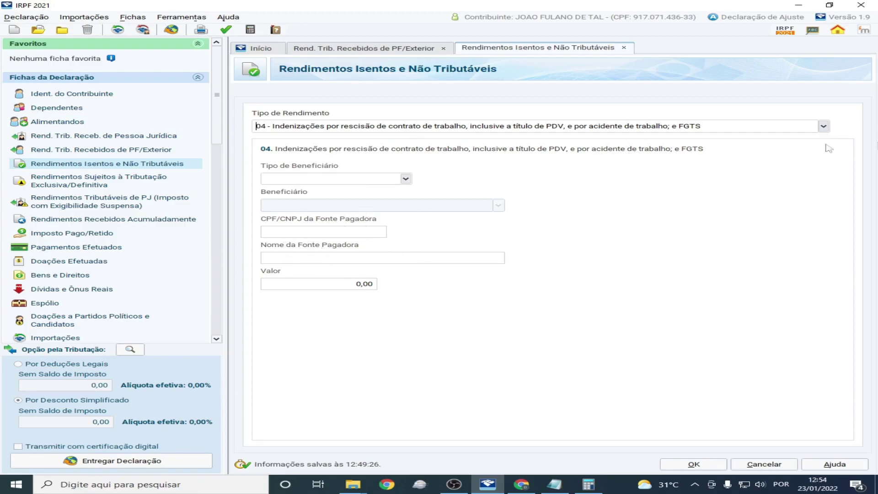
Select income type 05 (Ganho de capital na alienação de bem) and examine its taxpayer-informed and program-transported value fields.
click(824, 127)
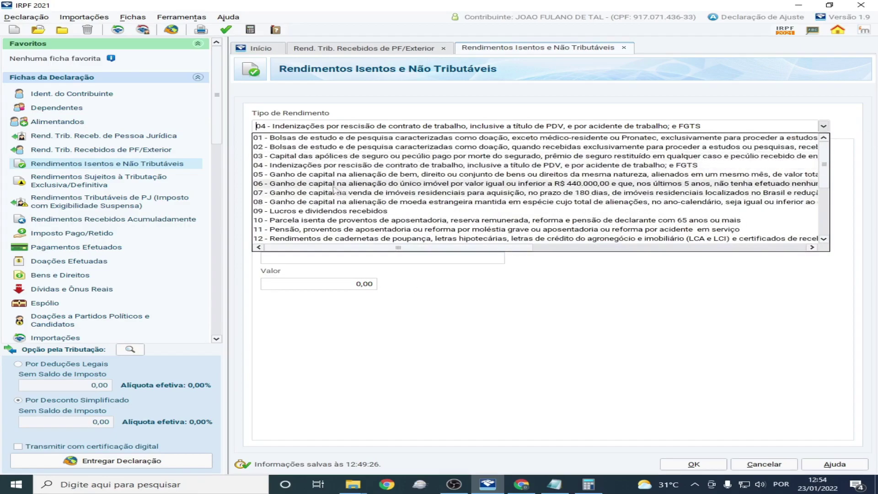
click(317, 175)
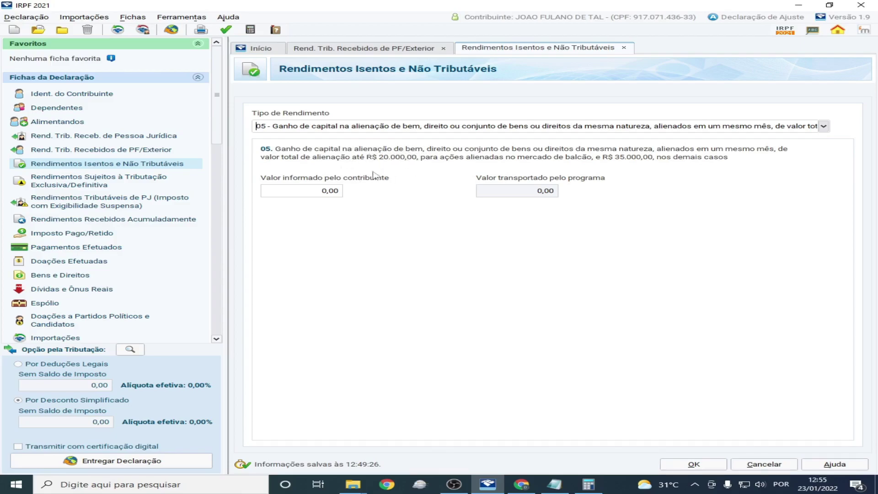
click(297, 198)
click(518, 194)
click(276, 189)
click(495, 195)
Show the capital-gain forms for income types 06 (único imóvel), 07 (imóveis residenciais) and 08 (moeda estrangeira) one after another.
click(823, 127)
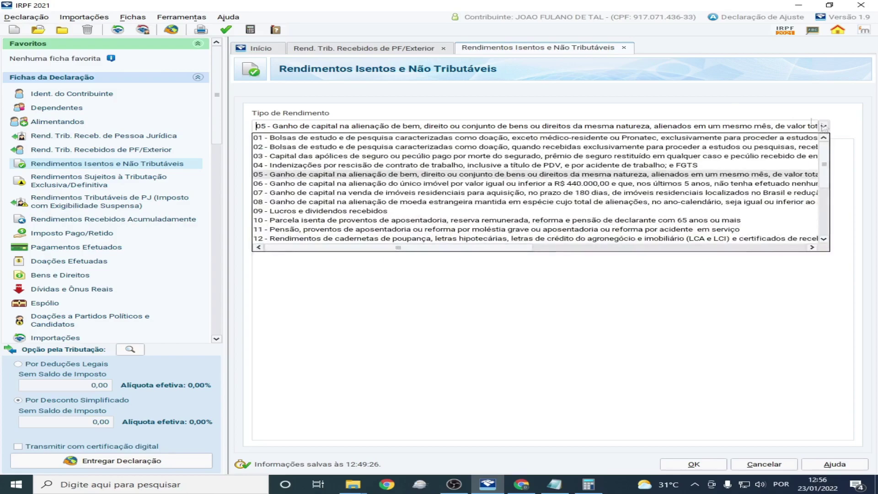
click(356, 184)
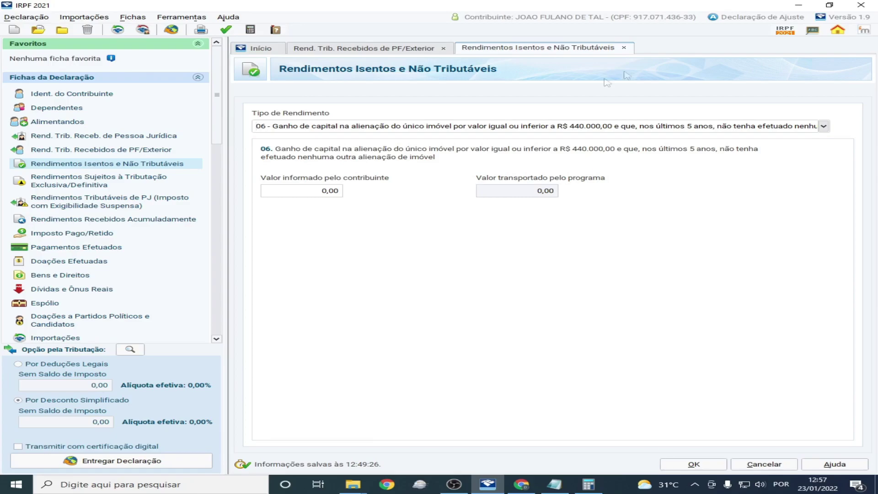
click(822, 127)
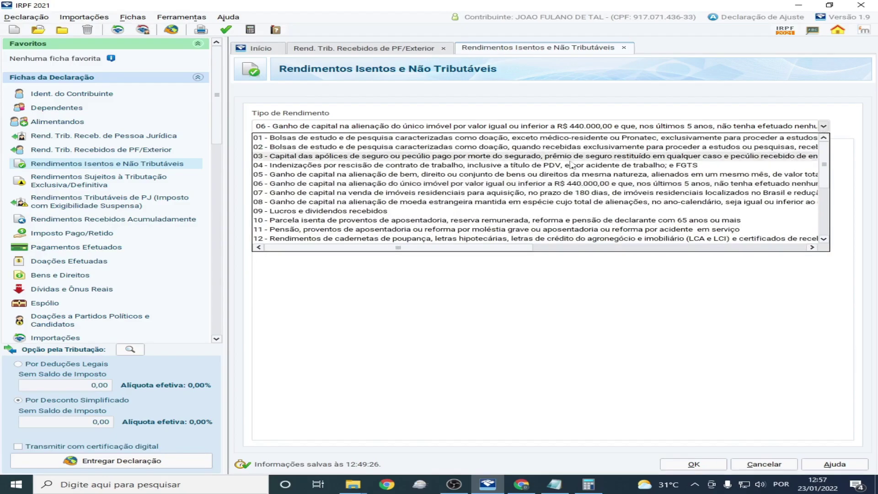
click(369, 193)
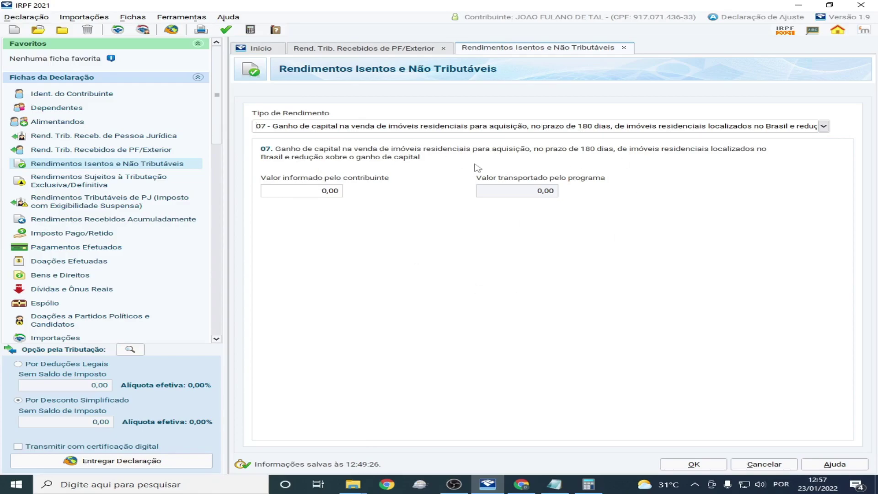
click(824, 126)
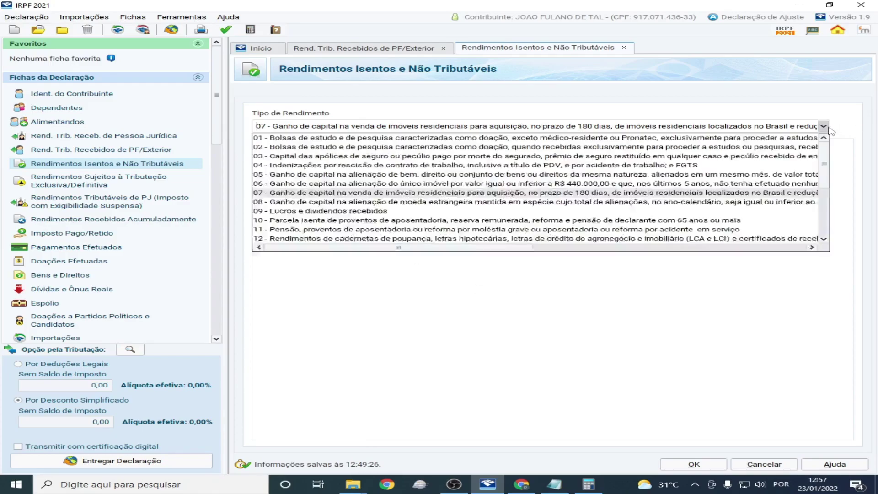
click(315, 205)
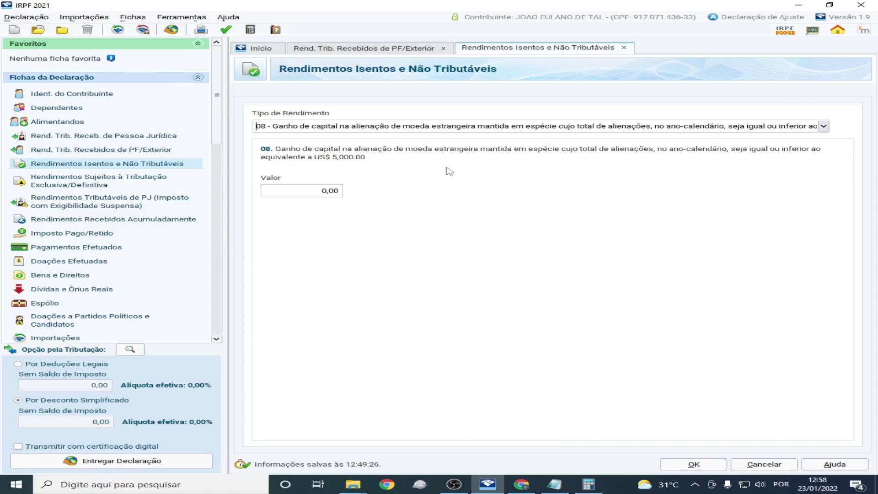
Select income type 09 (Lucros e dividendos recebidos) with Titular as beneficiary type, and go through its payer CNPJ, payer name and value fields.
click(822, 130)
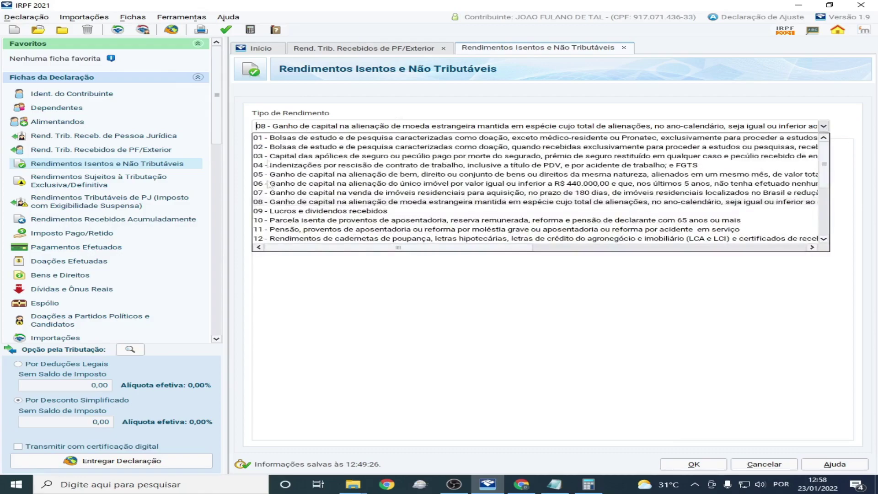
click(295, 214)
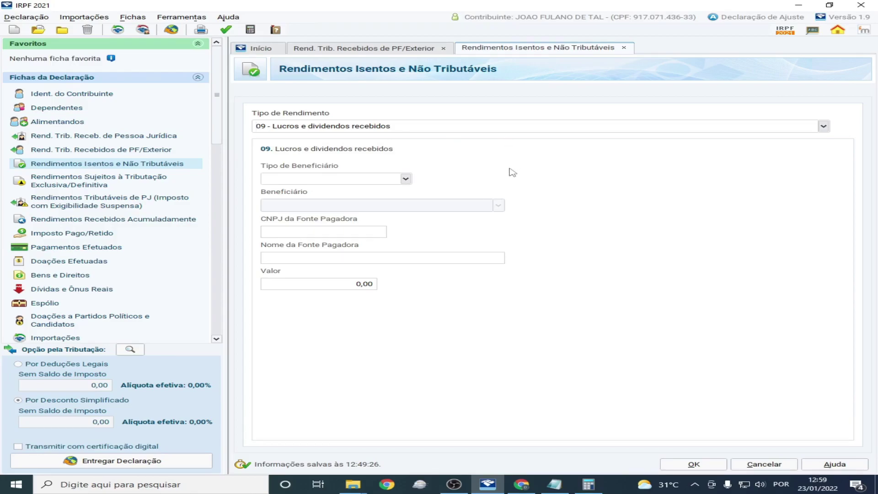
click(406, 179)
click(318, 190)
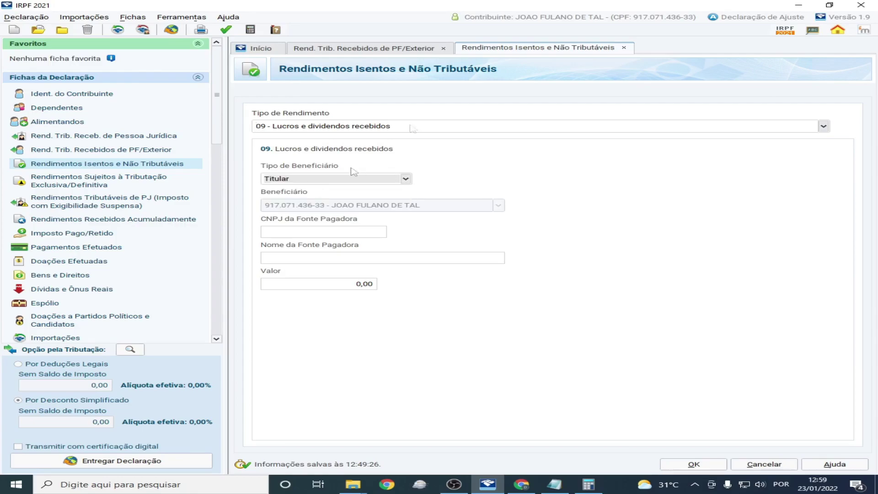
click(284, 234)
click(291, 257)
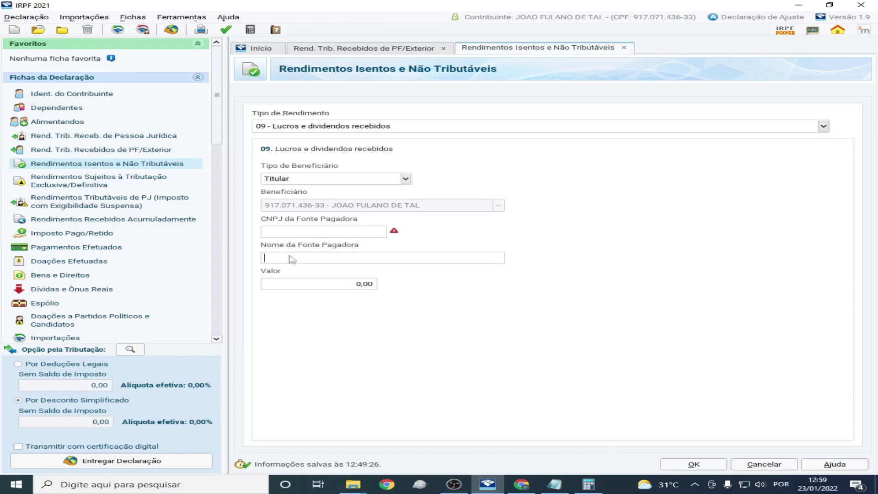
click(287, 287)
click(354, 128)
click(298, 233)
click(315, 262)
click(281, 286)
Show income type 10 (declarante com 65 anos ou mais) with its value field, and the form for type 11 (moléstia grave).
click(823, 126)
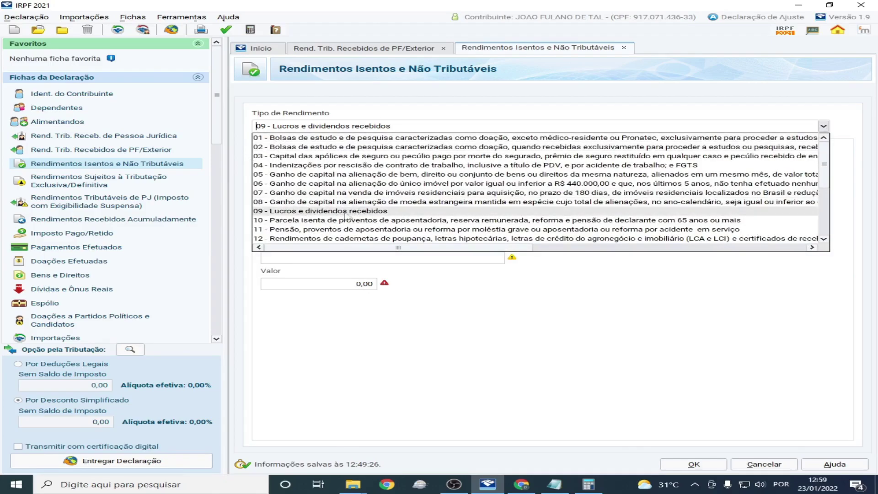
click(302, 221)
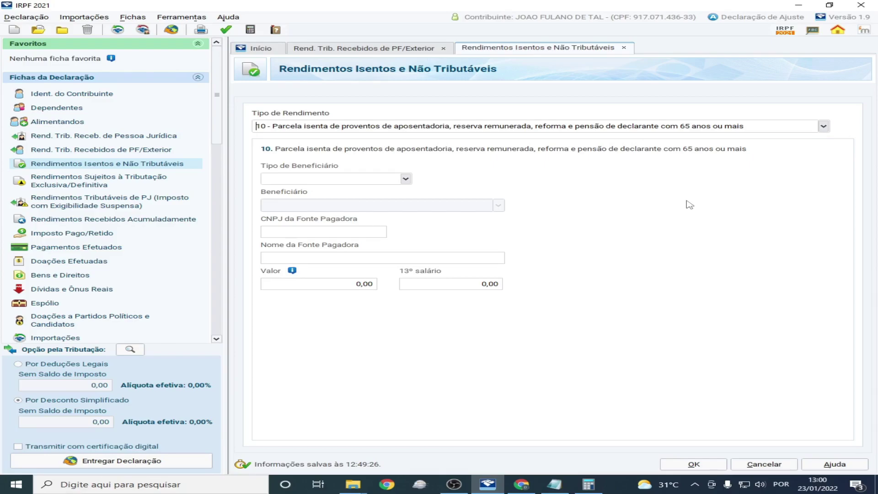
click(321, 288)
click(823, 127)
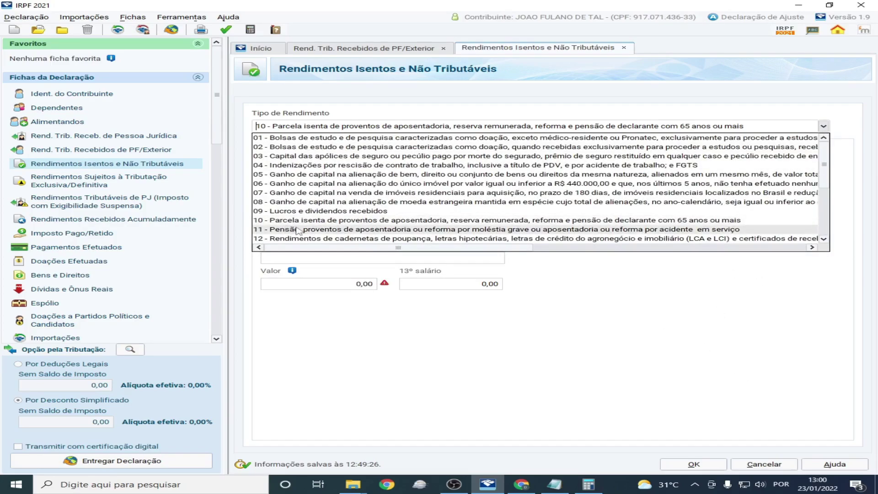
click(296, 229)
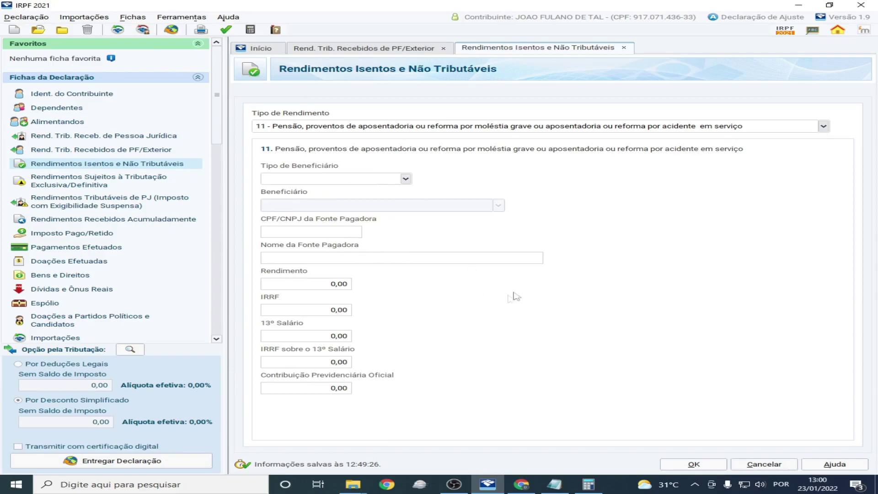
Select income type 12 (Rendimentos de cadernetas de poupança, LCA e LCI) and go through its payer CNPJ, payer name and value fields.
click(823, 127)
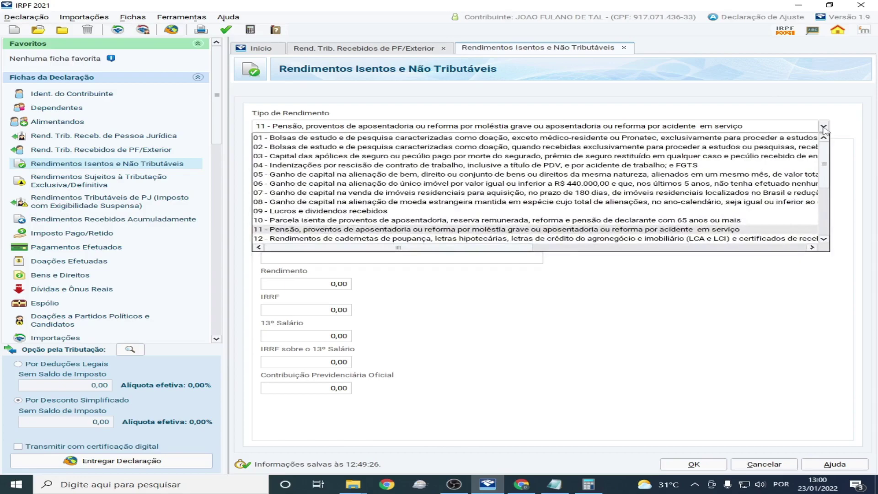
click(364, 239)
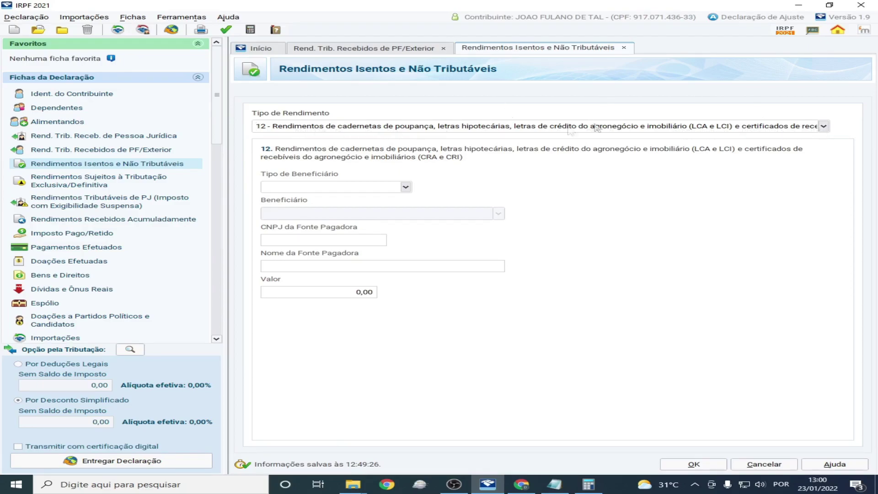
click(310, 247)
click(308, 272)
click(296, 294)
Show the forms for income types 13 (sócio ou titular de microempresa) and 14 (Transferências patrimoniais – doações e heranças).
click(823, 127)
scroll(594, 205, down, 4)
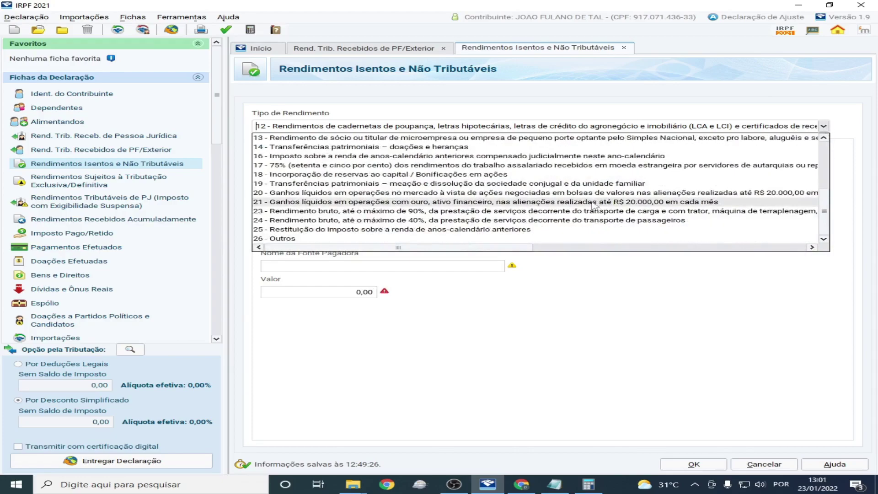
click(491, 137)
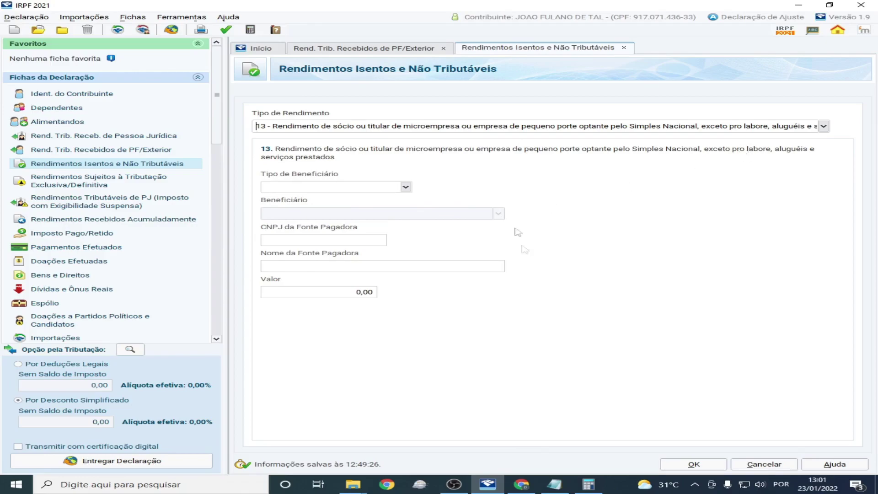
click(823, 126)
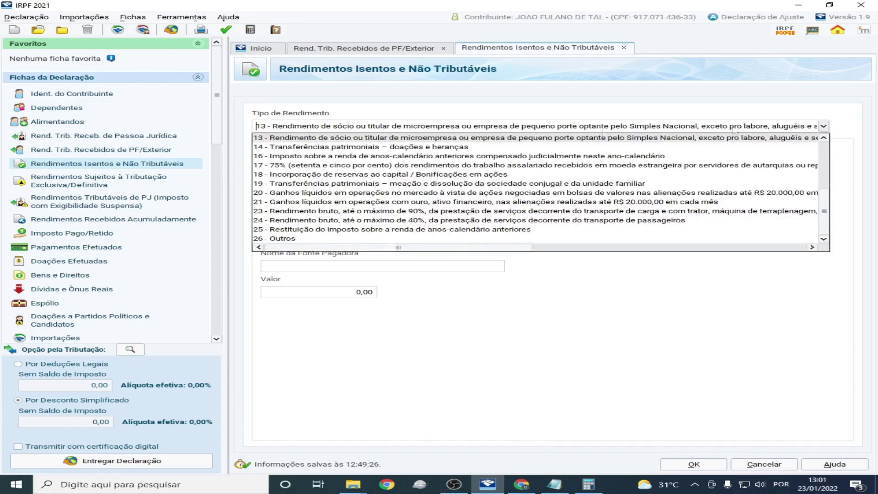
click(378, 147)
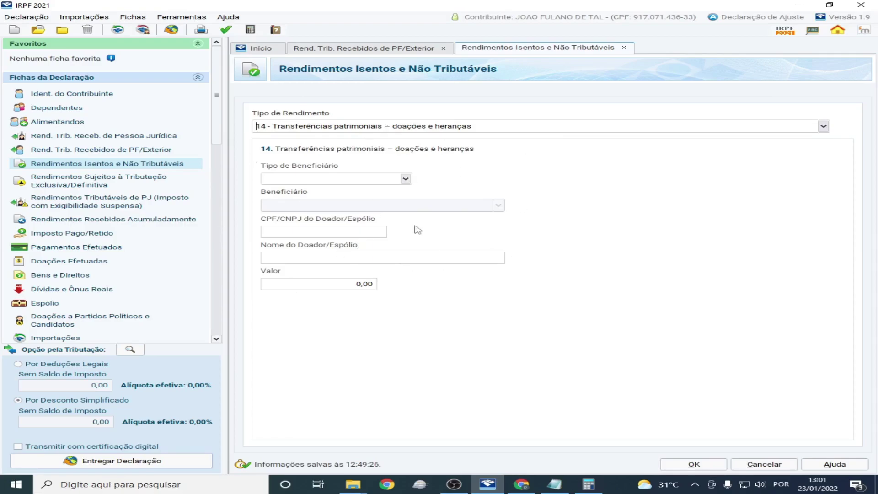
Show the forms for income types 16 (imposto compensado judicialmente) and 17 (75% dos rendimentos do trabalho assalariado em moeda estrangeira).
click(823, 126)
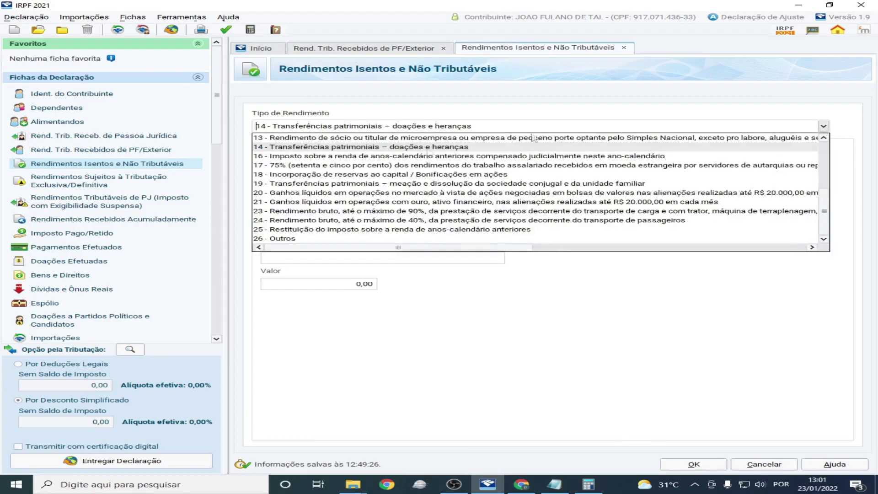
click(287, 158)
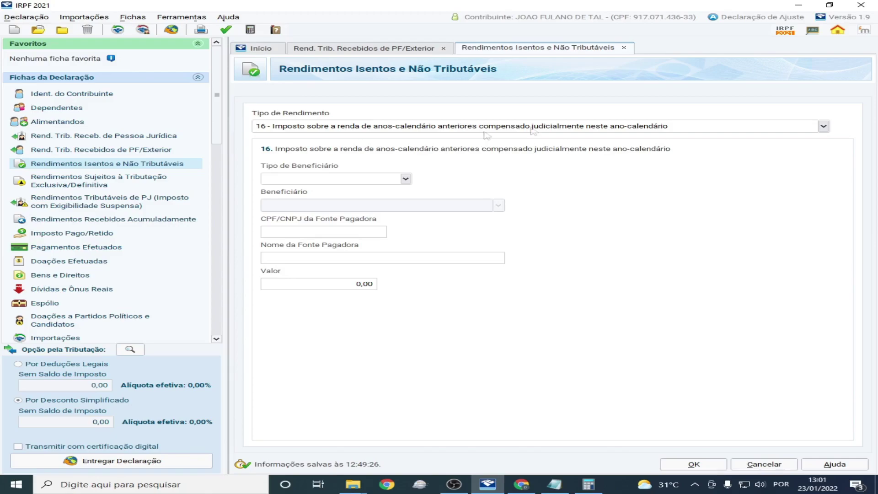
click(823, 127)
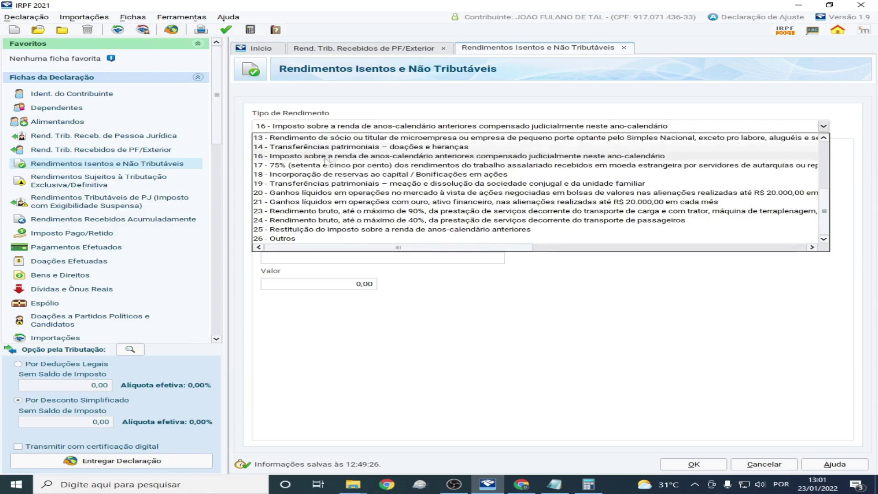
click(313, 166)
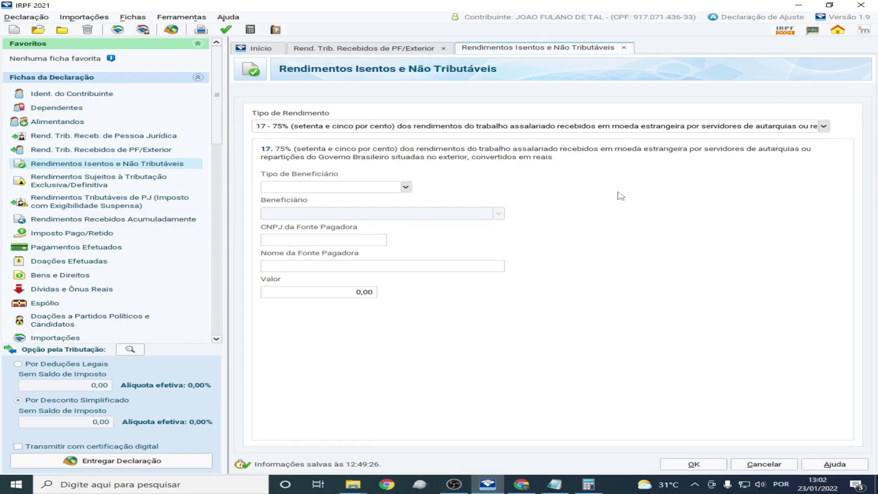
Show the forms for income types 18 (Incorporação de reservas ao capital / Bonificações em ações) and 19 (meação e dissolução da sociedade conjugal).
click(823, 126)
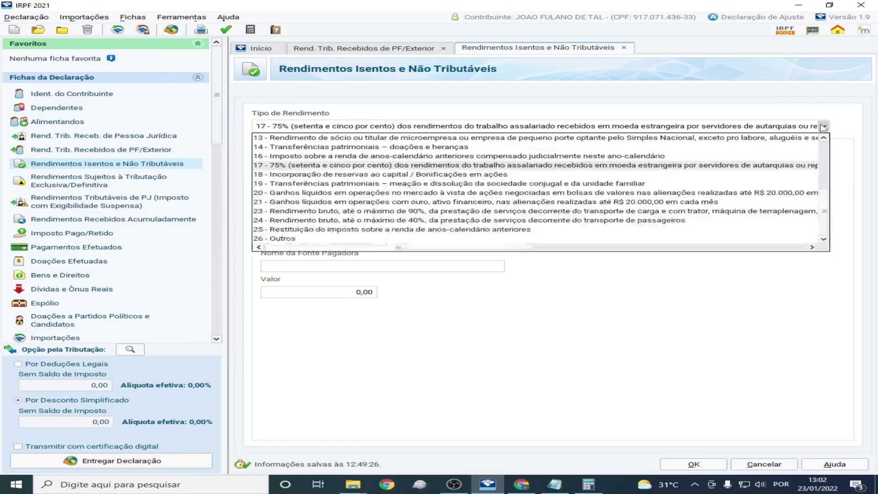
click(327, 179)
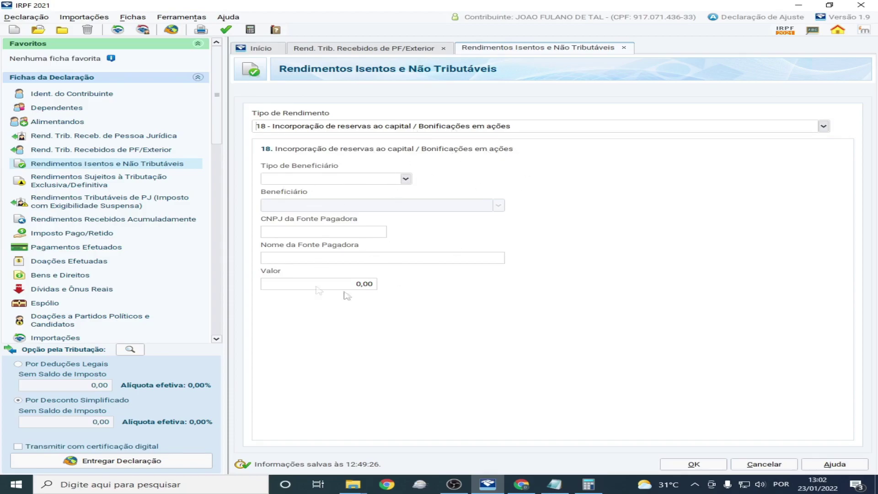
click(823, 126)
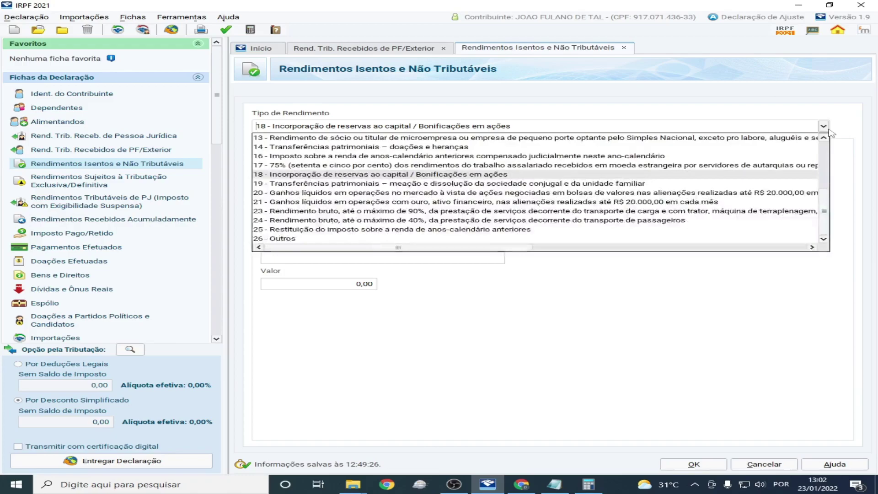
click(346, 185)
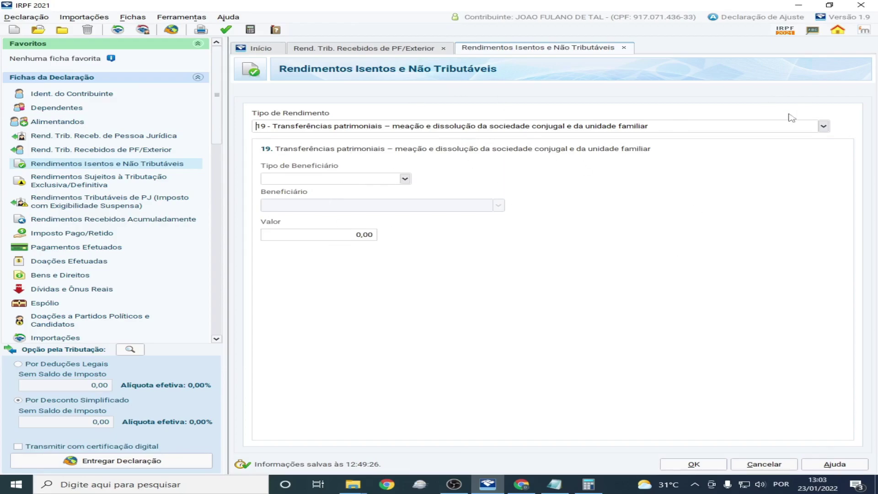
Show the forms for income types 20 (ações negociadas em bolsas de valores) and 21 (operações com ouro, ativo financeiro).
click(824, 126)
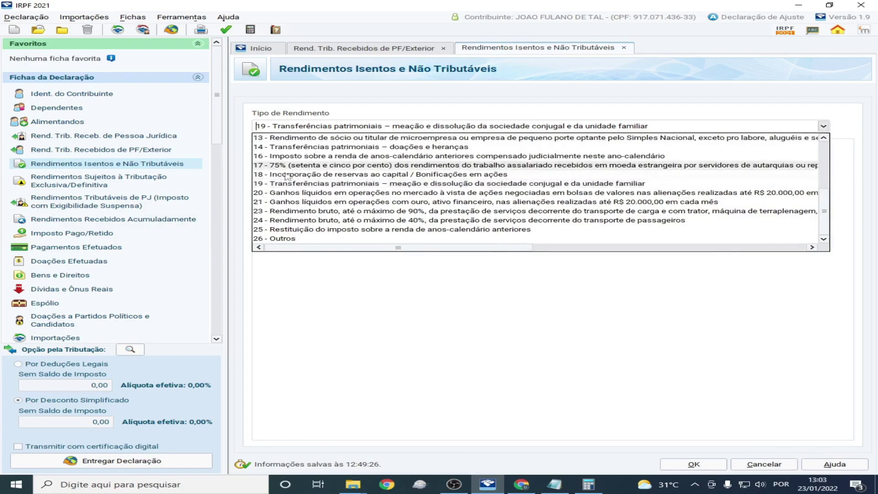
click(423, 193)
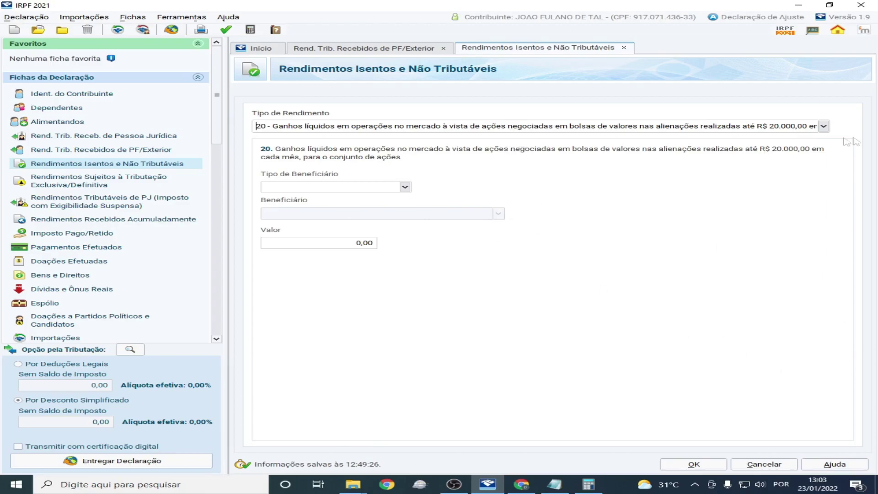
click(824, 127)
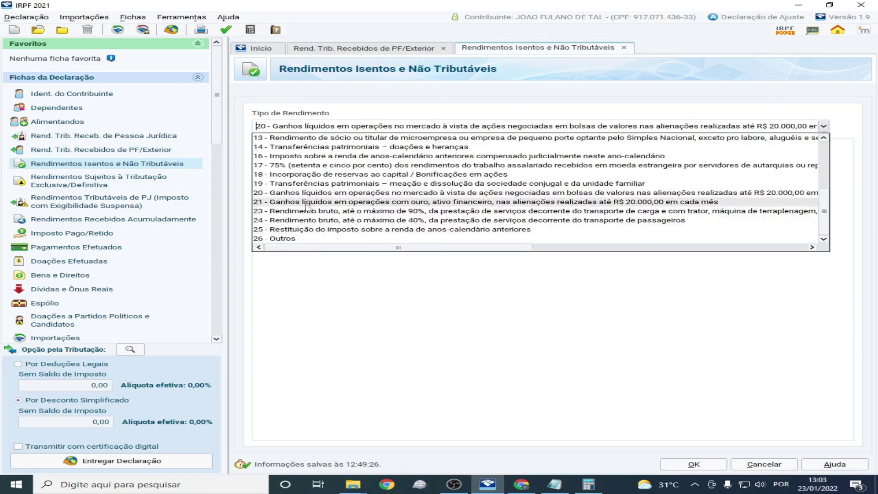
click(327, 202)
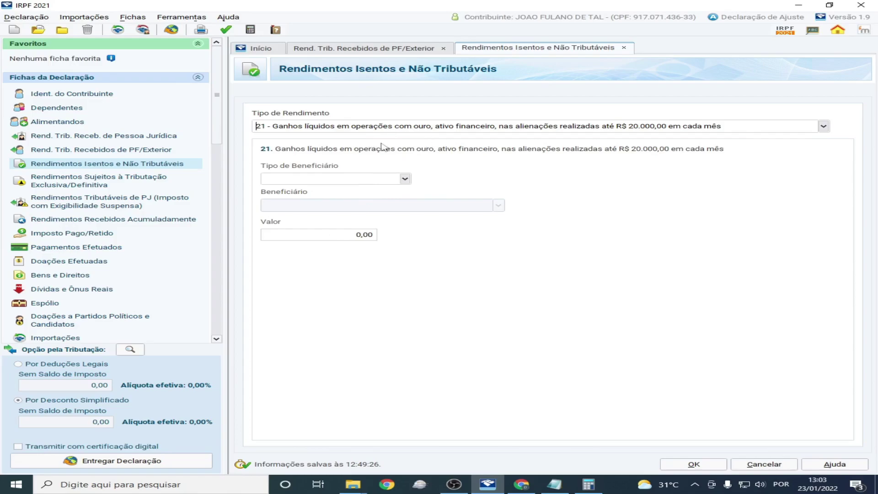
Show the forms for income types 23 (transporte de carga) and 24 (transporte de passageiros), including the value field of type 24.
click(824, 127)
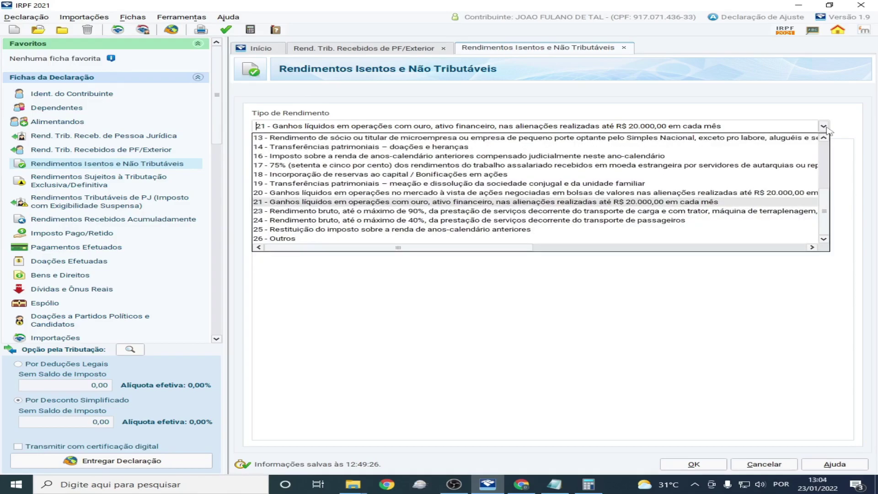
click(304, 211)
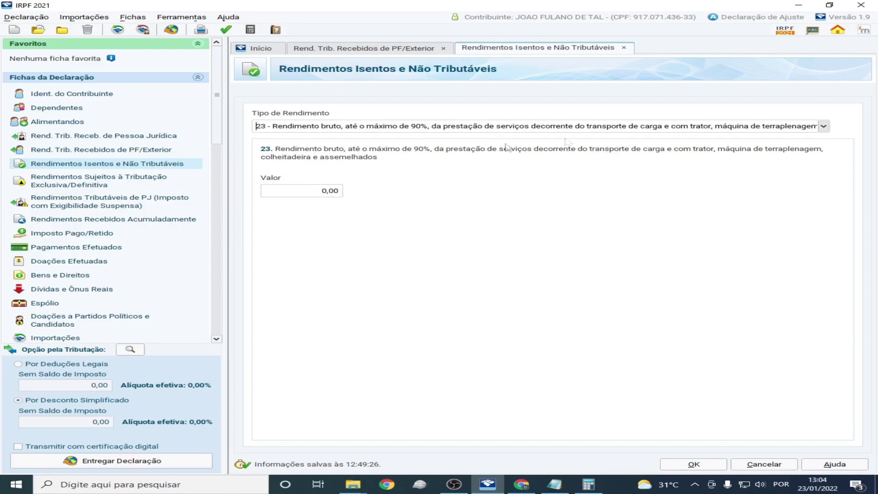
click(824, 126)
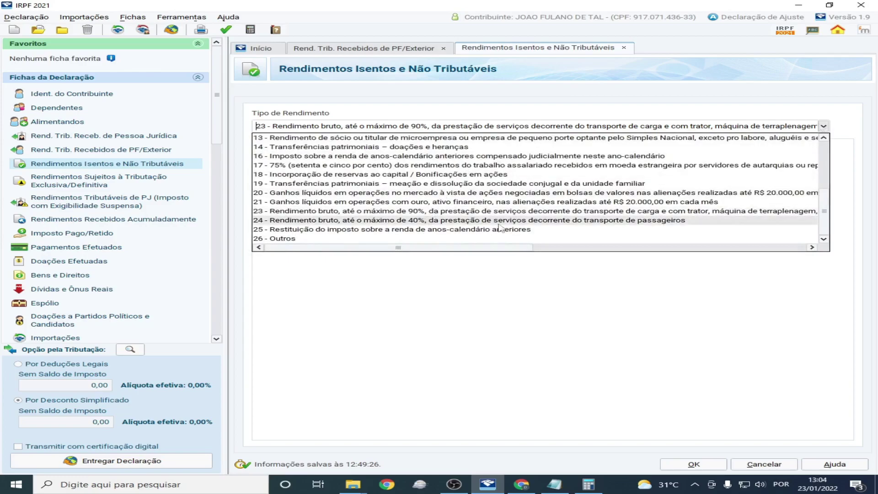
click(365, 224)
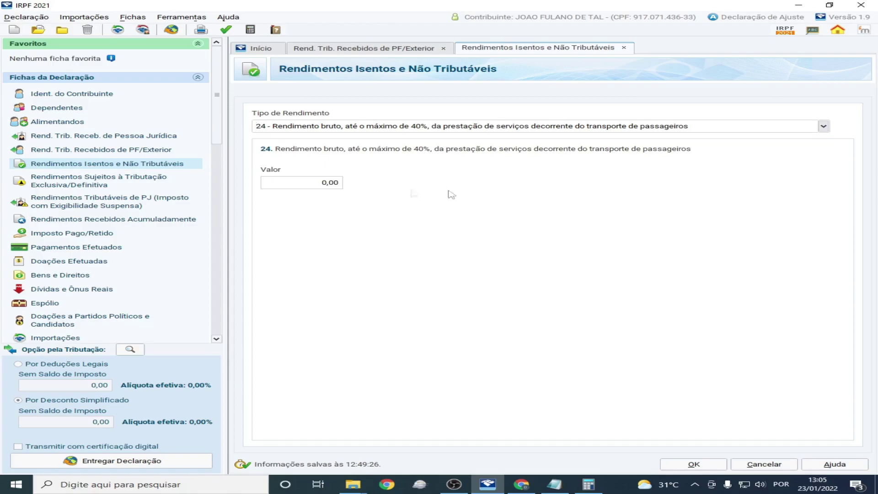
click(313, 186)
Show the forms for income types 25 (Restituição do imposto sobre a renda) and 26 (Outros), and cancel the entry without saving.
click(823, 127)
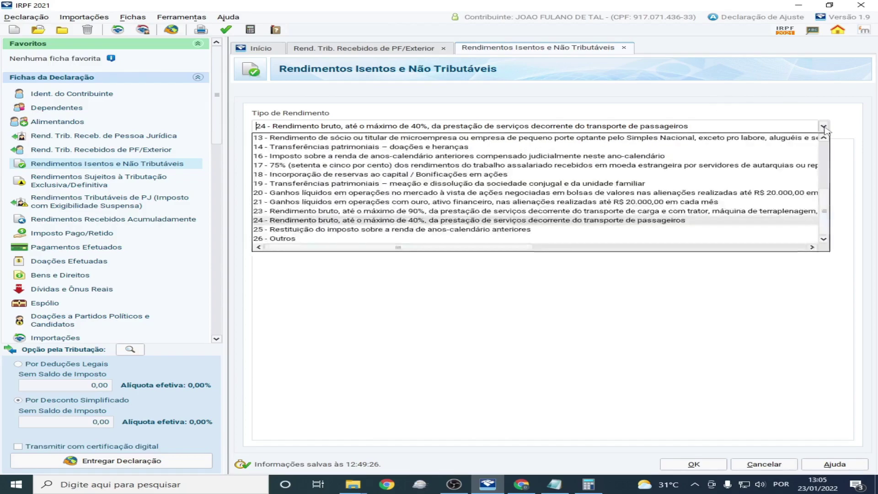
click(350, 230)
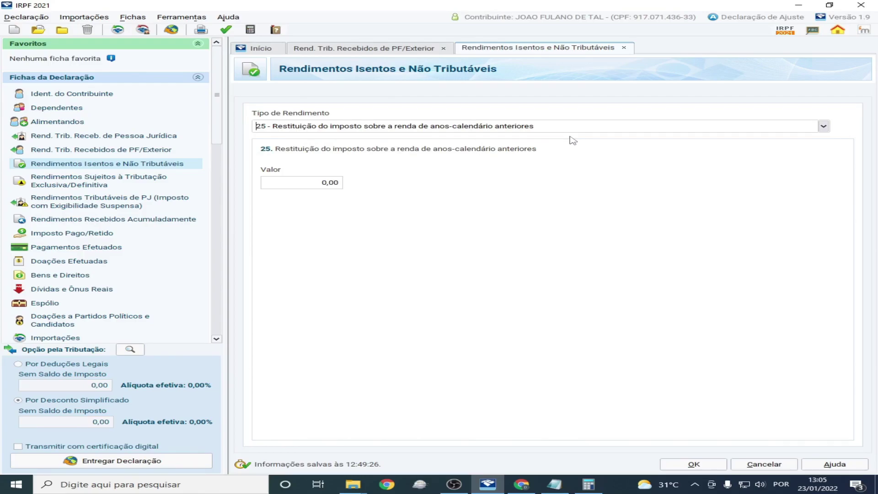
click(306, 185)
click(823, 126)
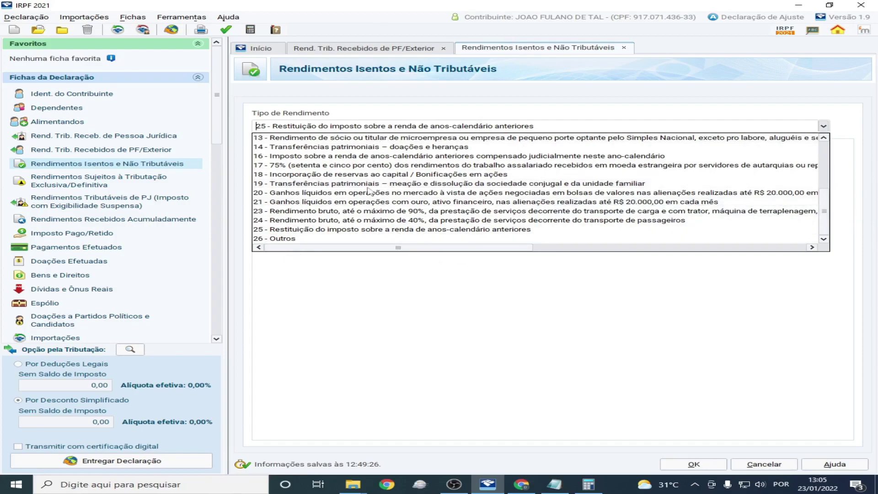
click(281, 240)
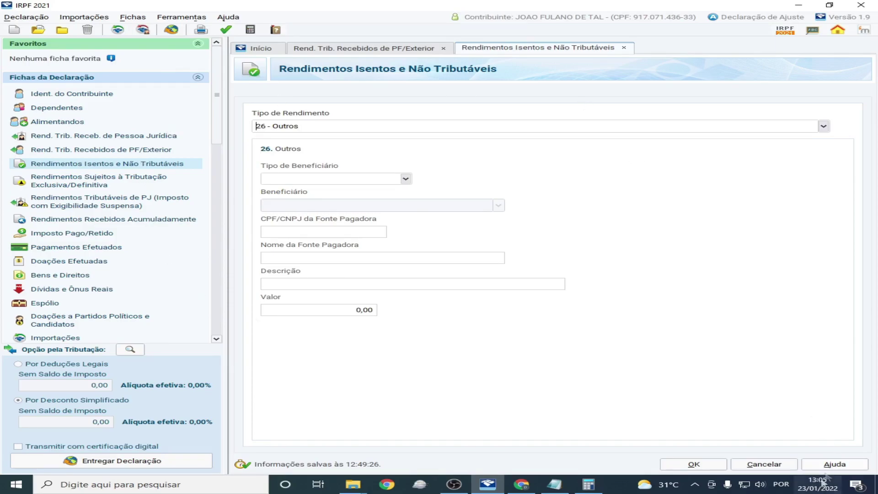
click(765, 466)
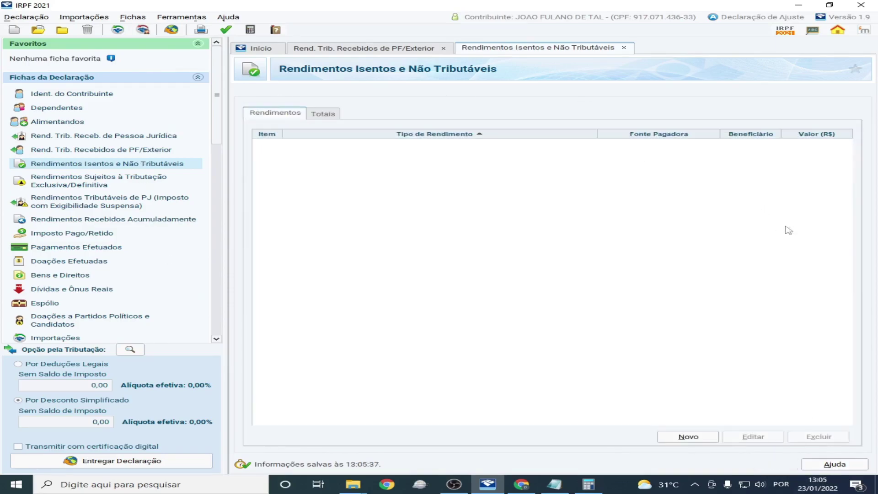
Start a new entry in Rendimentos Isentos e Não Tributáveis and display the list of income types.
click(111, 165)
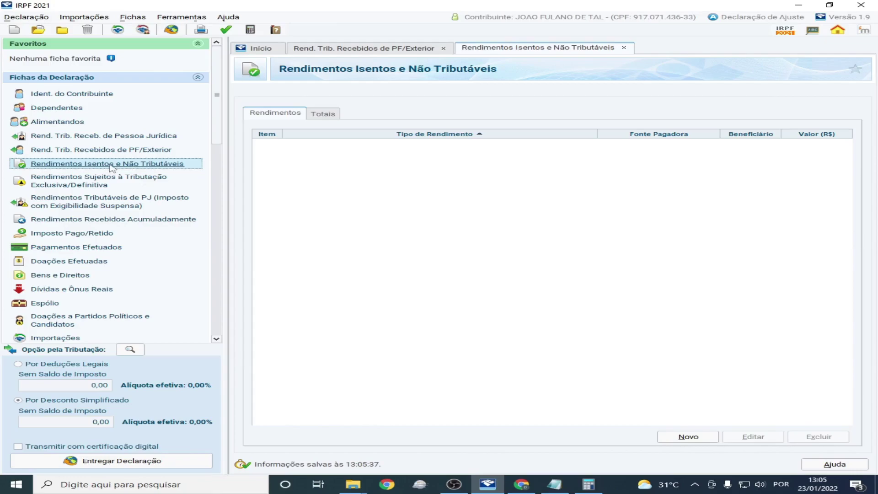
click(698, 439)
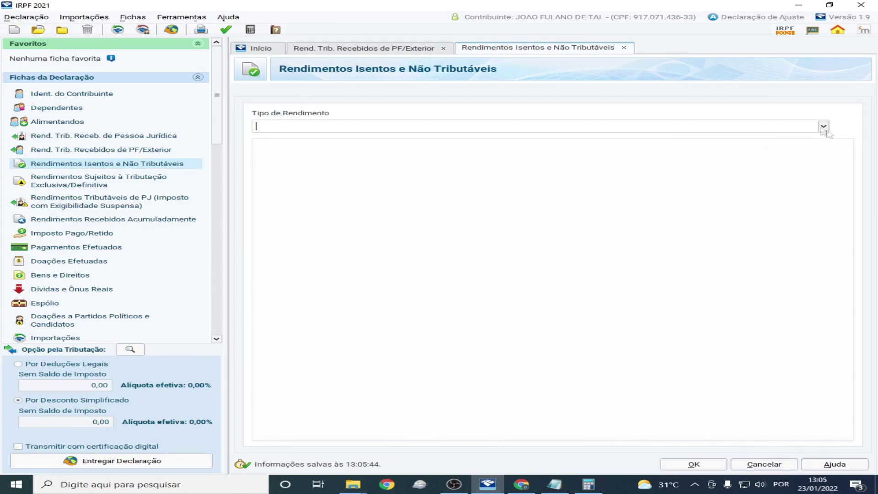
click(824, 128)
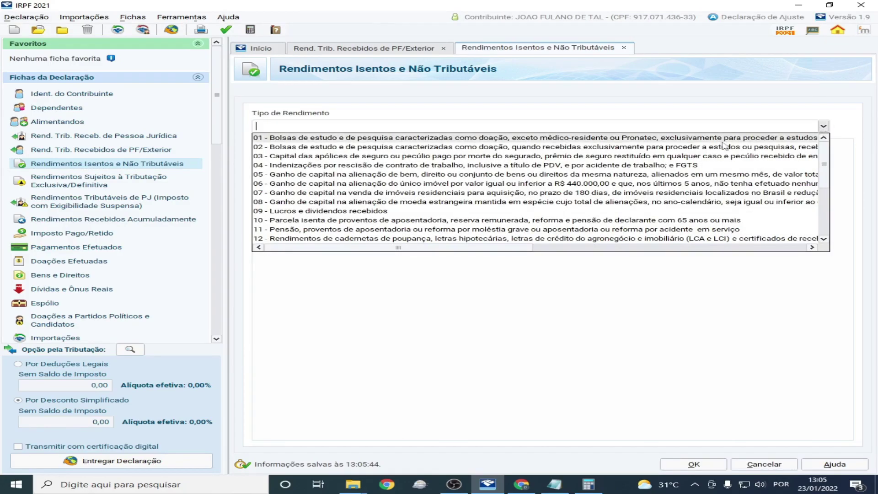